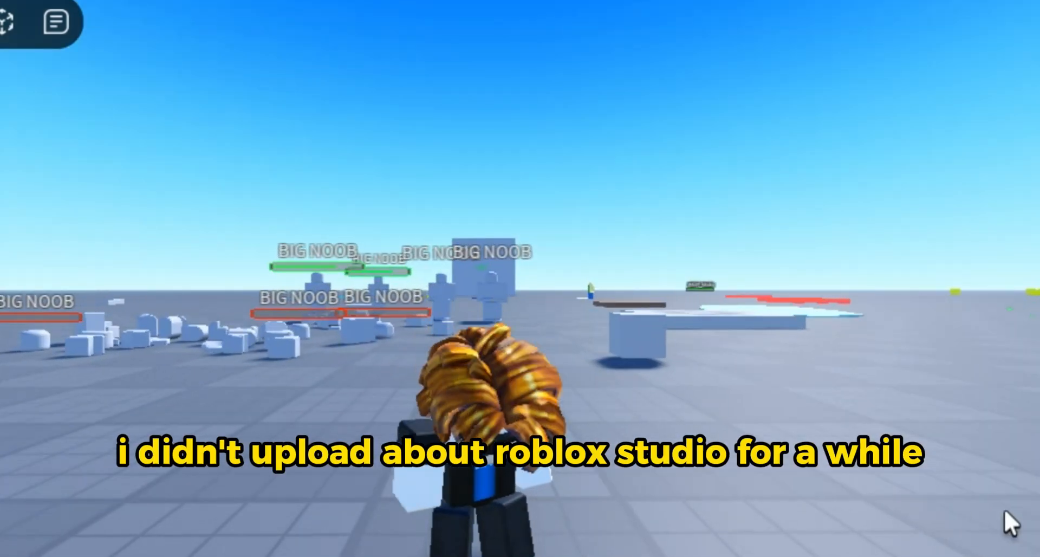
- Turn the camera to face the character's front in the running playtest
{"action": "right_click_drag", "start_coordinate": [547, 244], "coordinate": [244, 244]}
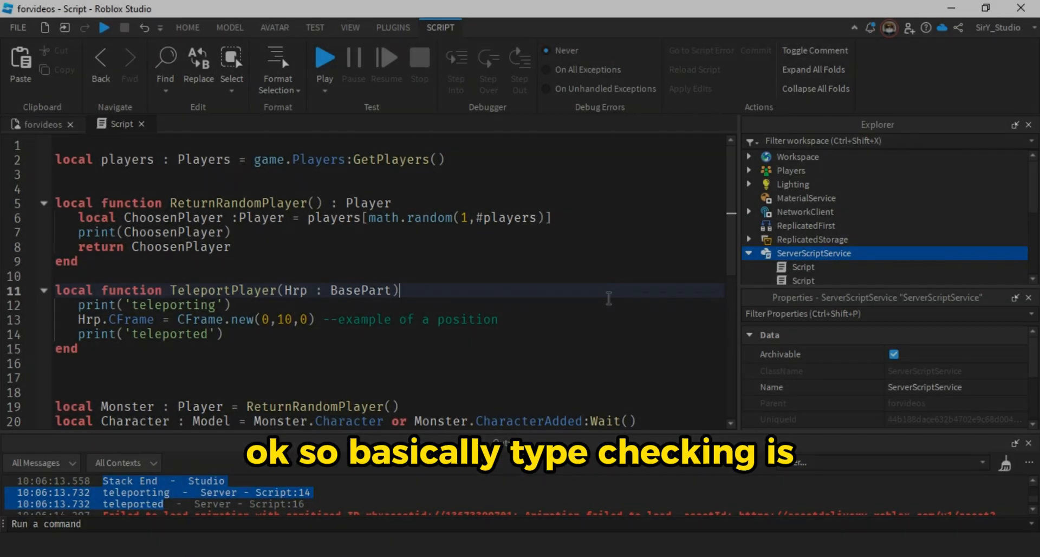
{"action": "left_click", "coordinate": [606, 185]}
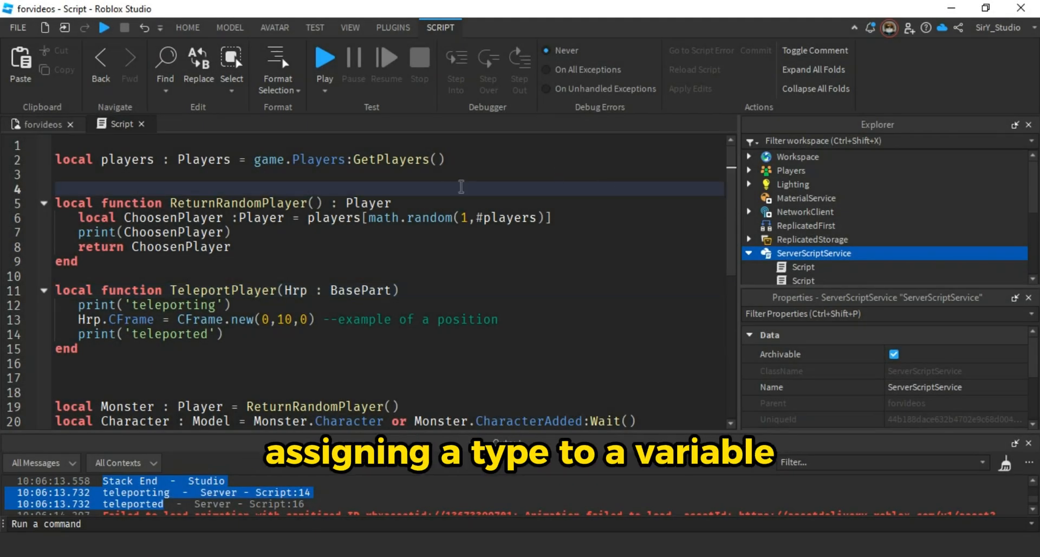
{"action": "scroll", "coordinate": [505, 181], "scroll_direction": "down", "scroll_amount": 3}
{"action": "scroll", "coordinate": [504, 180], "scroll_direction": "up", "scroll_amount": 3}
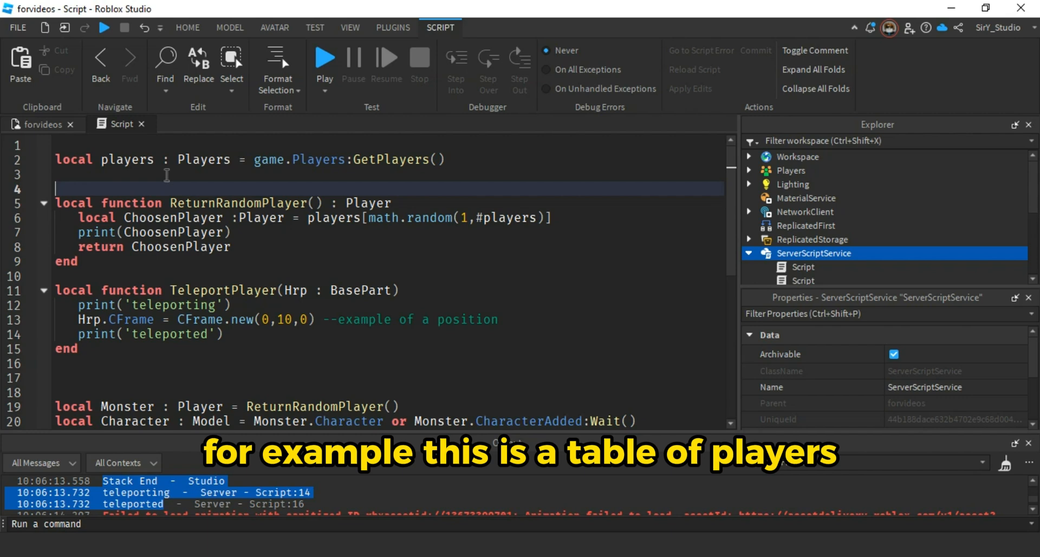
{"action": "left_click", "coordinate": [131, 160]}
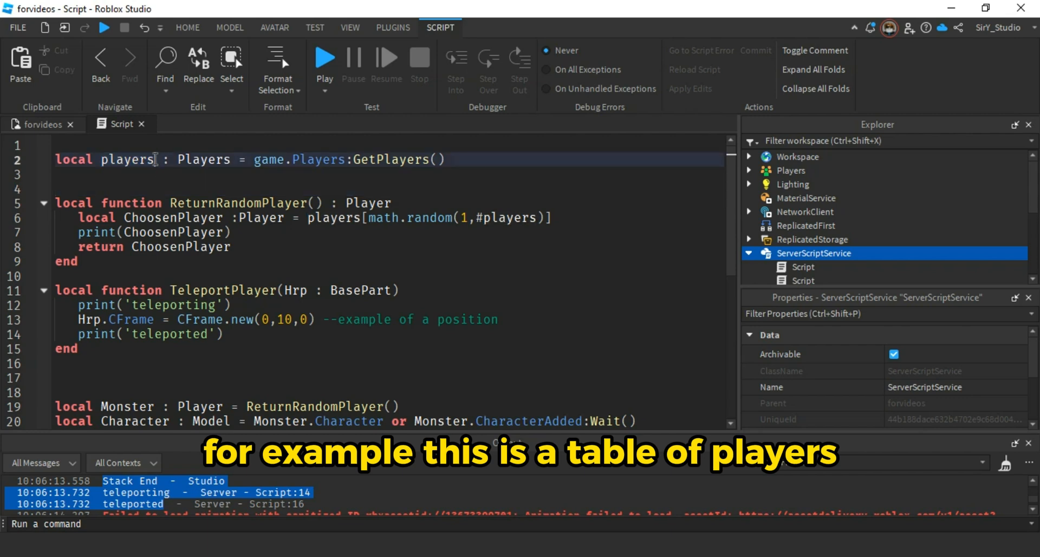
{"action": "left_click", "coordinate": [130, 174]}
{"action": "left_click", "coordinate": [192, 148]}
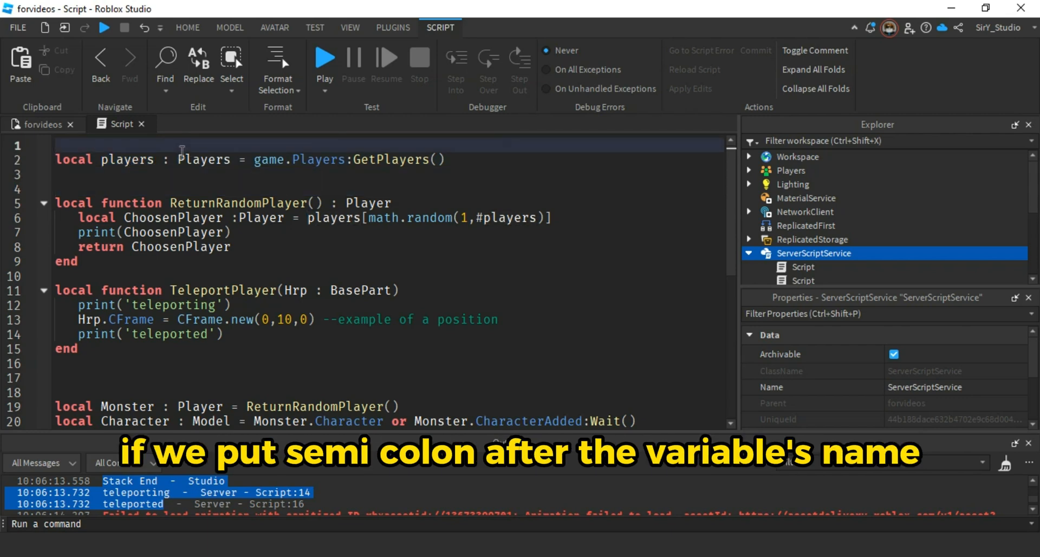
{"action": "left_click", "coordinate": [178, 159]}
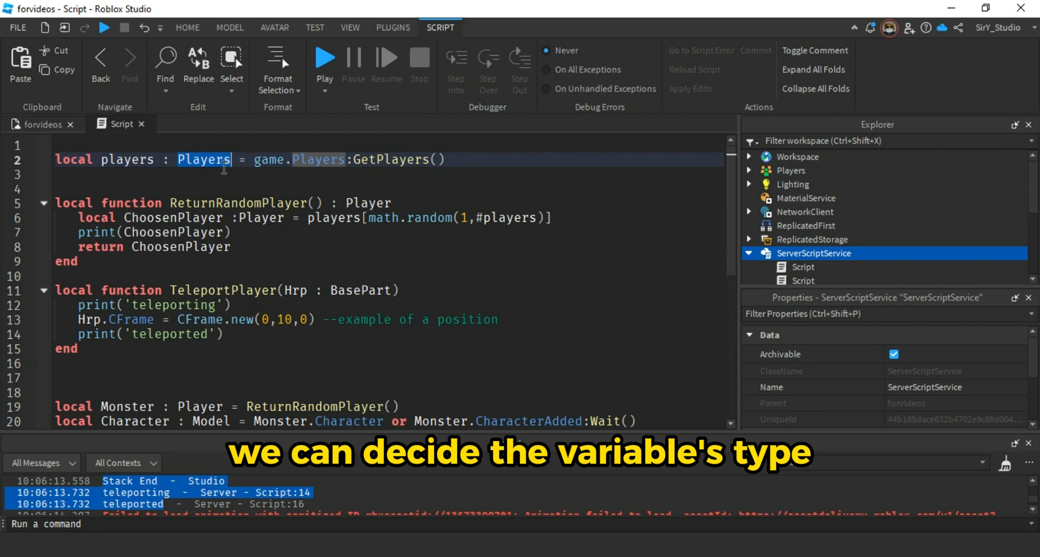
{"action": "double_click", "coordinate": [372, 160]}
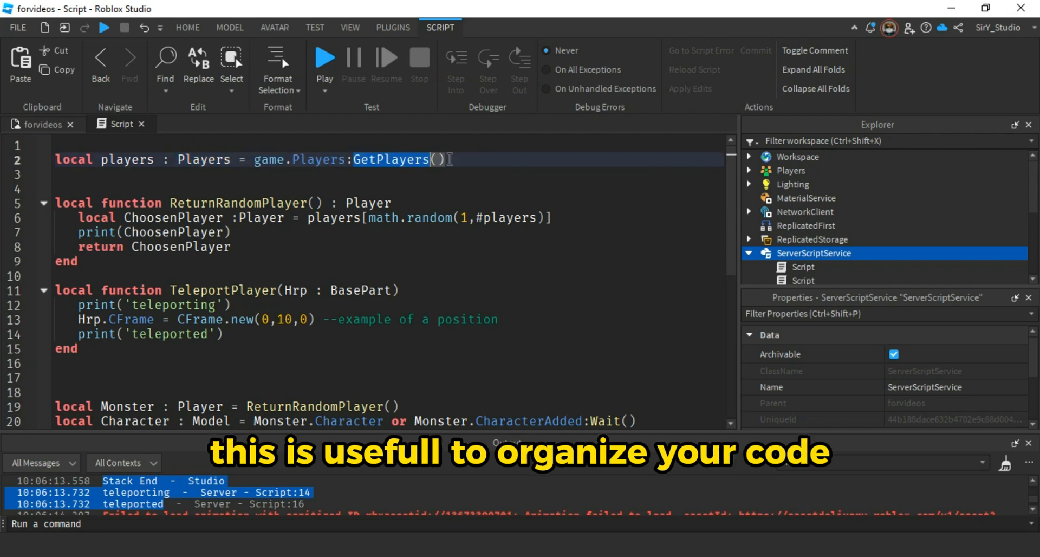
{"action": "double_click", "coordinate": [204, 160]}
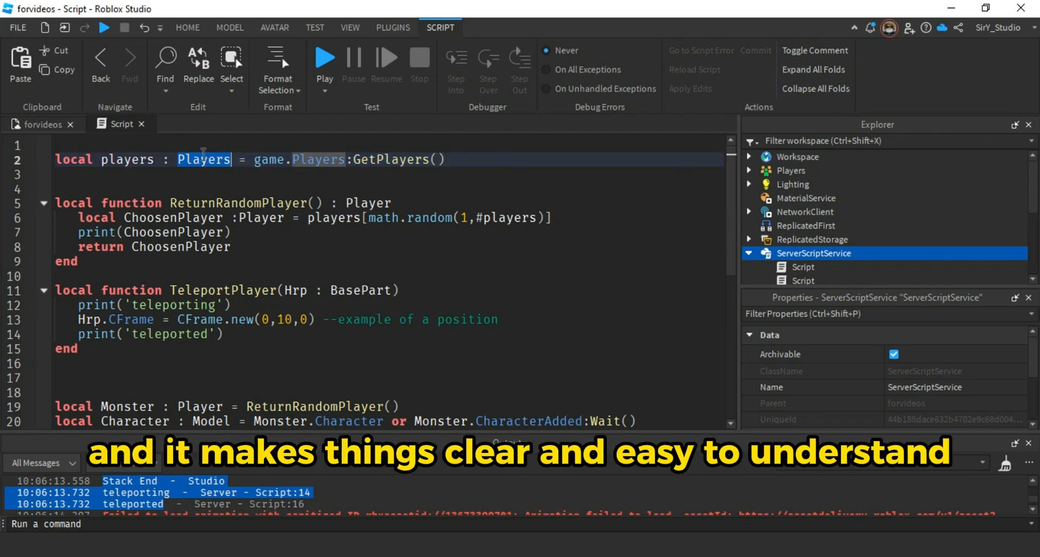
- Declare local name : string = 'SirY' on a new line below the players line
{"action": "left_click", "coordinate": [476, 160]}
{"action": "key", "text": "Return"}
{"action": "type", "text": "lo"}
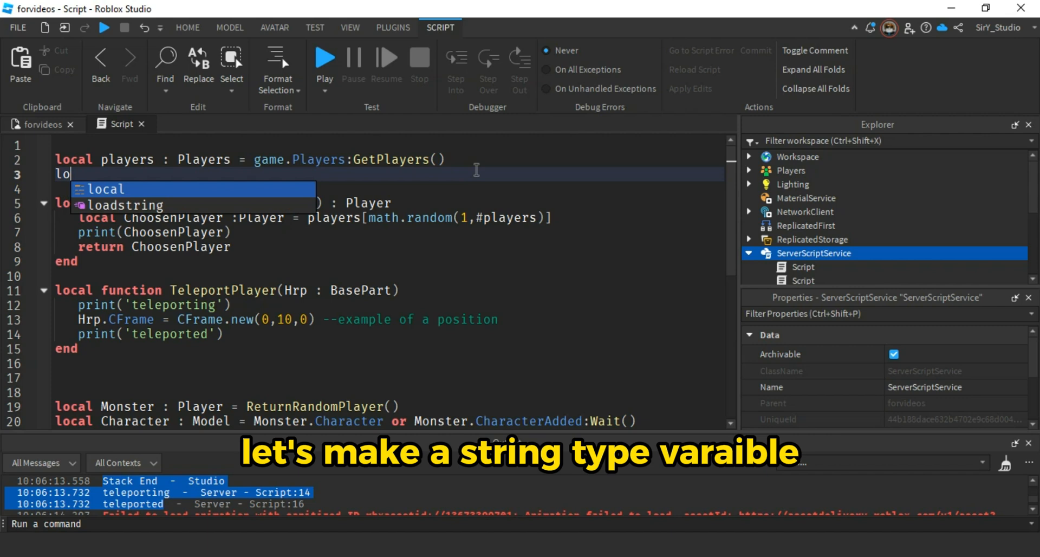
{"action": "type", "text": "cal name : S"}
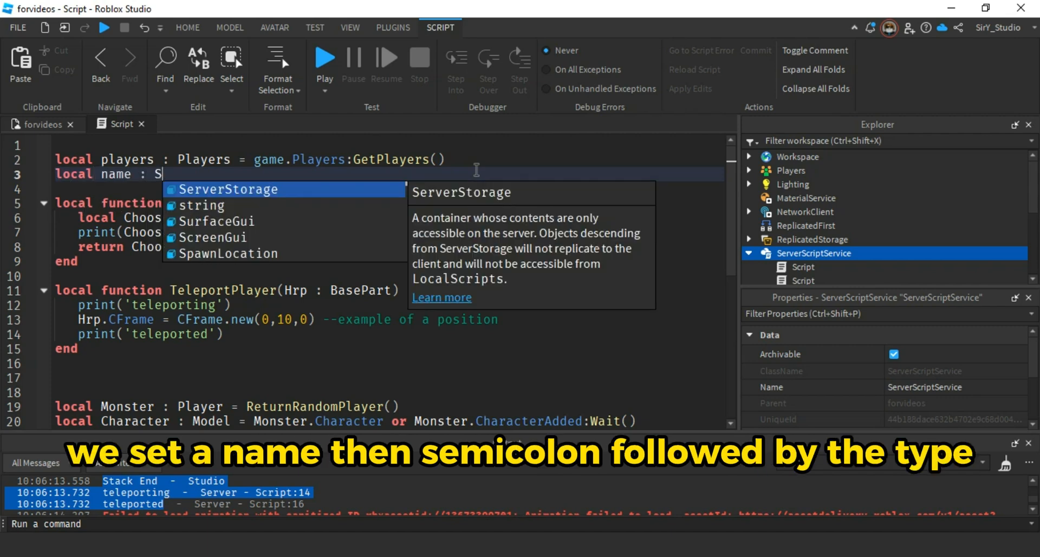
{"action": "key", "text": "BackSpace"}
{"action": "type", "text": "string"}
{"action": "type", "text": " = 'SirY"}
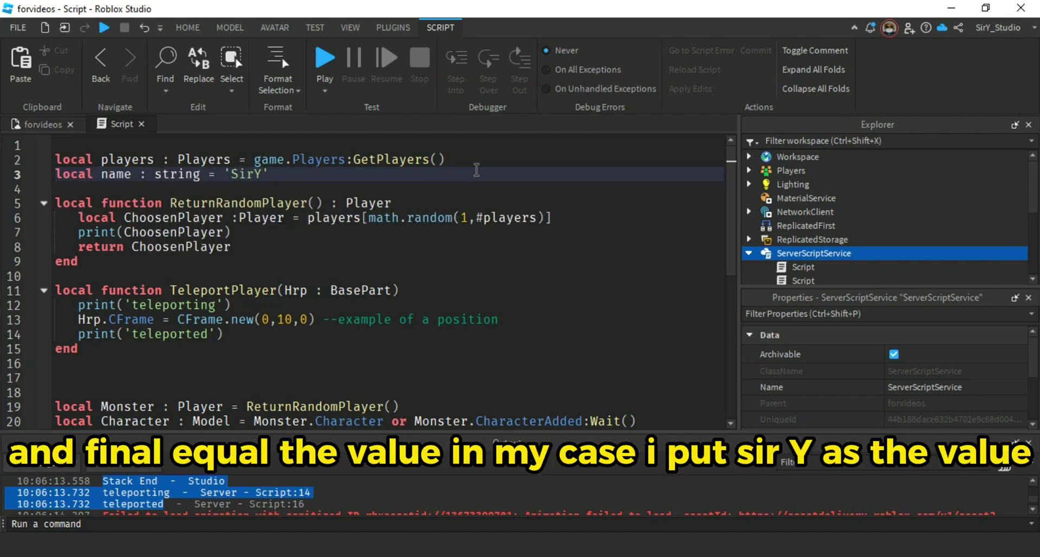
- Begin a local wins variable on line 4 typed as IntValue
{"action": "key", "text": "End"}
{"action": "key", "text": "Return"}
{"action": "type", "text": "local "}
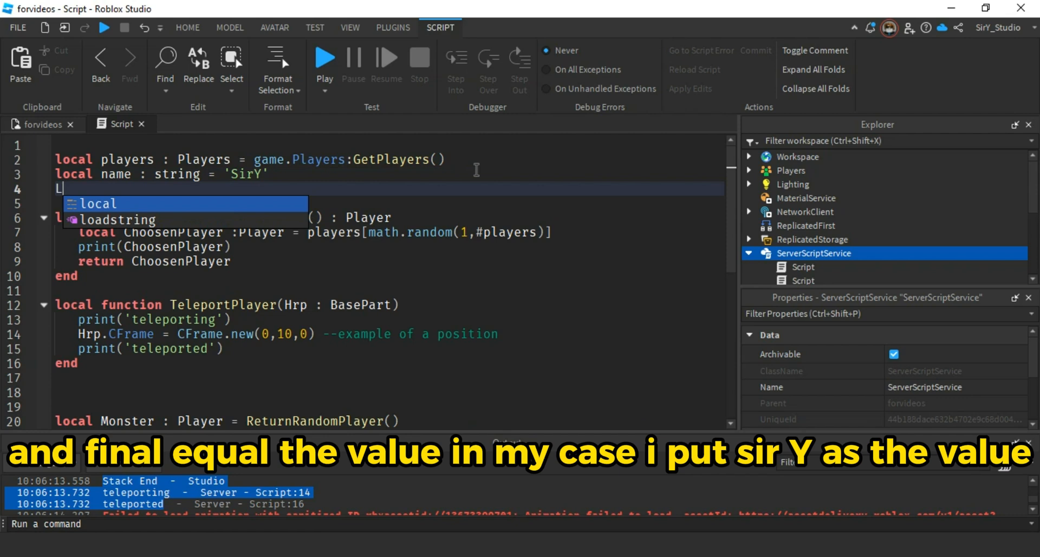
{"action": "type", "text": "/ "}
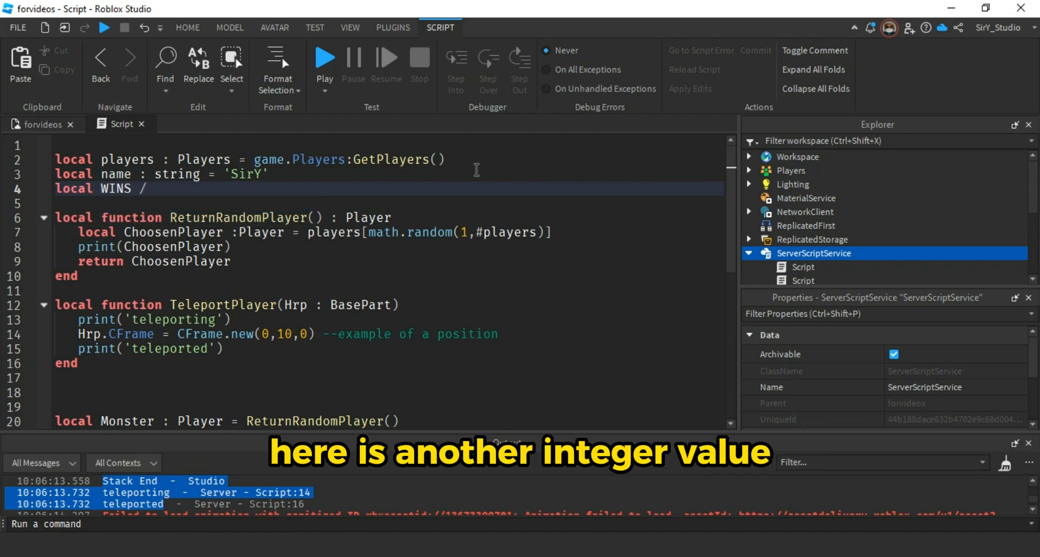
{"action": "type", "text": "wins"}
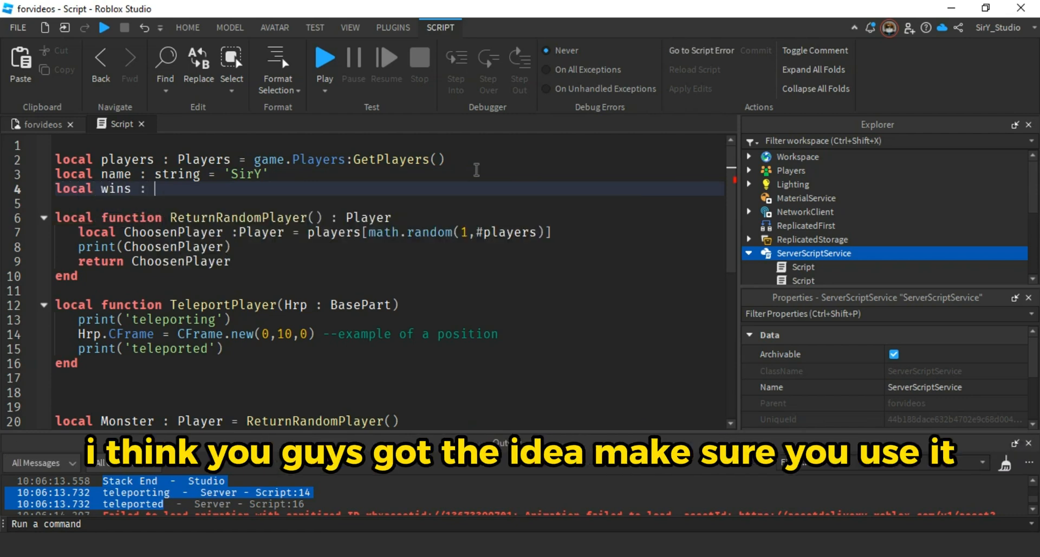
{"action": "type", "text": "Int"}
{"action": "key", "text": "Tab"}
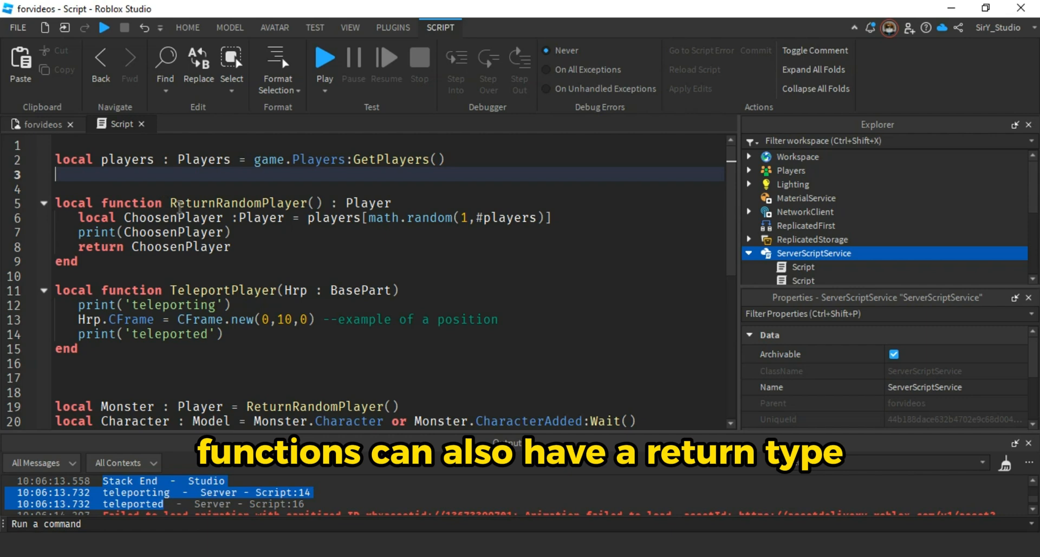
{"action": "left_click", "coordinate": [182, 203]}
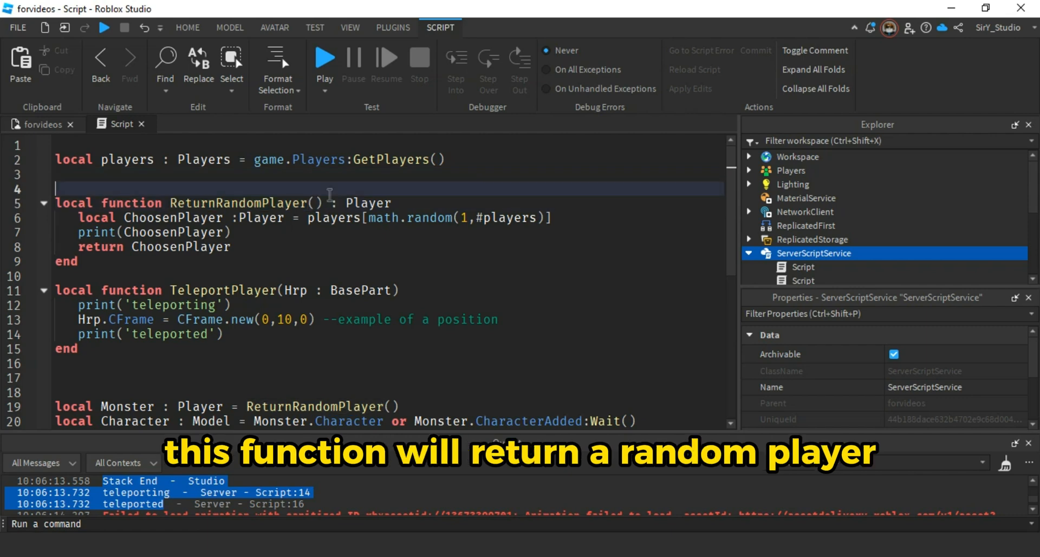
{"action": "double_click", "coordinate": [365, 203]}
{"action": "left_click", "coordinate": [351, 203]}
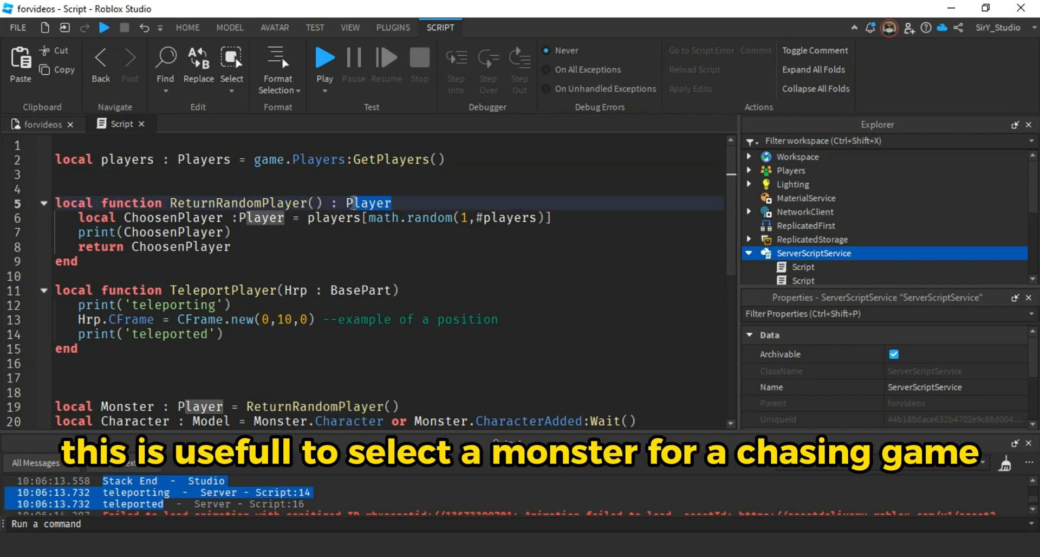
{"action": "left_click", "coordinate": [406, 204]}
{"action": "double_click", "coordinate": [368, 203]}
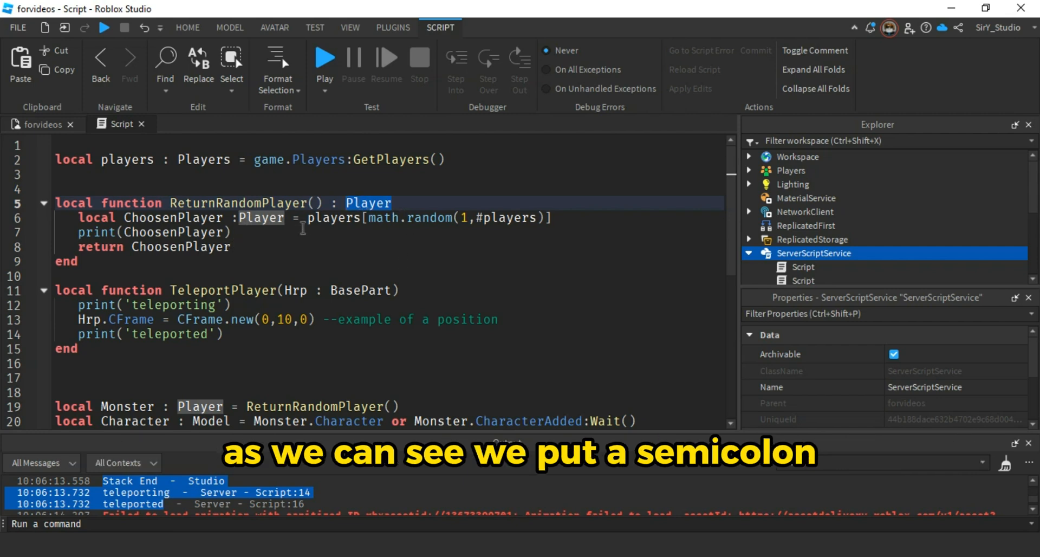
{"action": "left_click_drag", "start_coordinate": [308, 217], "coordinate": [358, 218]}
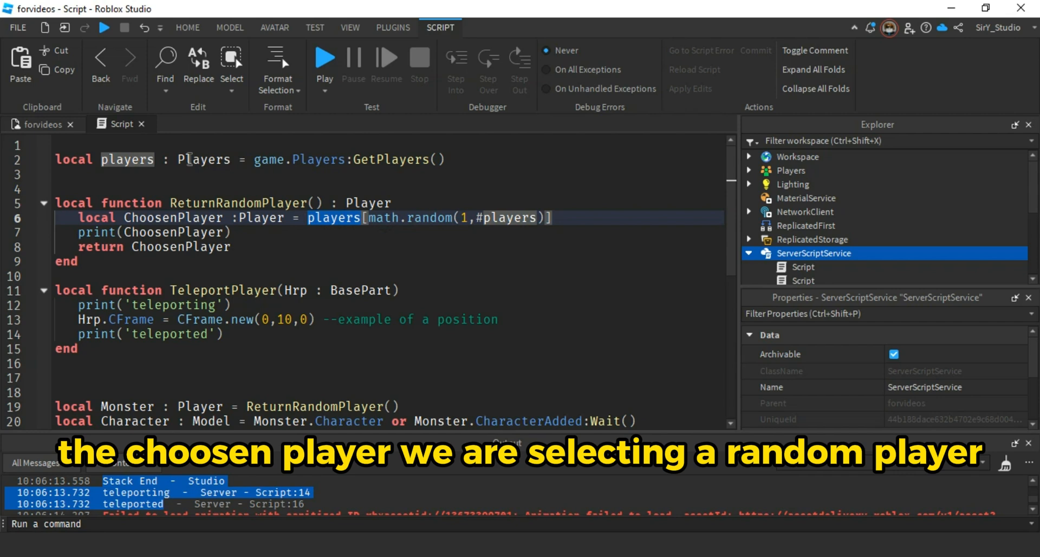
{"action": "double_click", "coordinate": [141, 159]}
{"action": "double_click", "coordinate": [430, 218]}
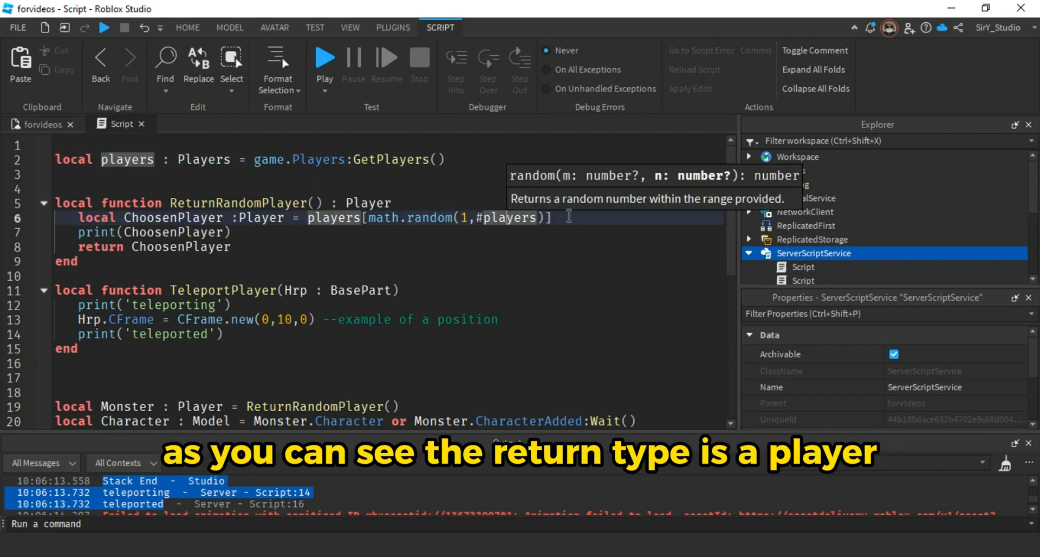
{"action": "left_click", "coordinate": [578, 218]}
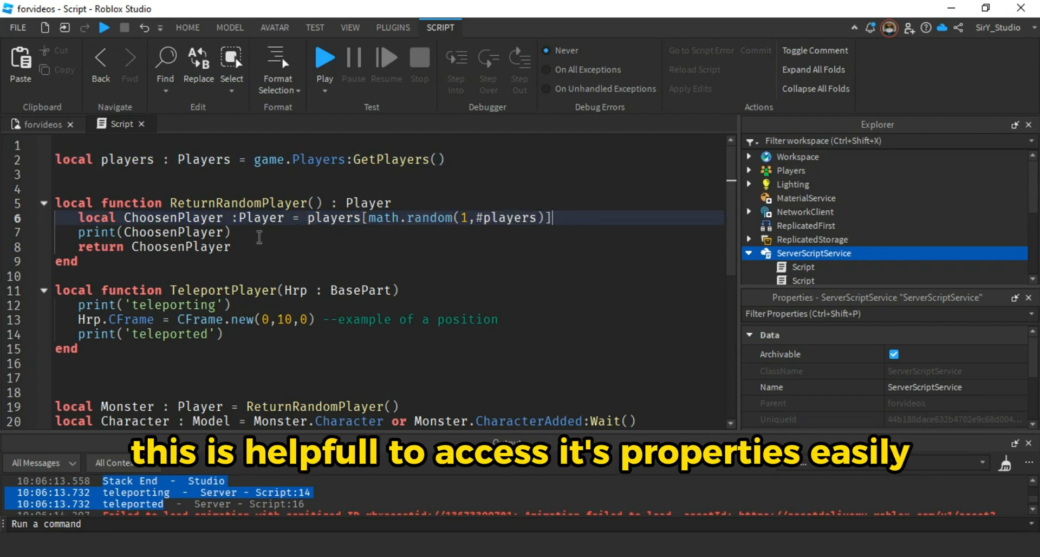
{"action": "double_click", "coordinate": [206, 246]}
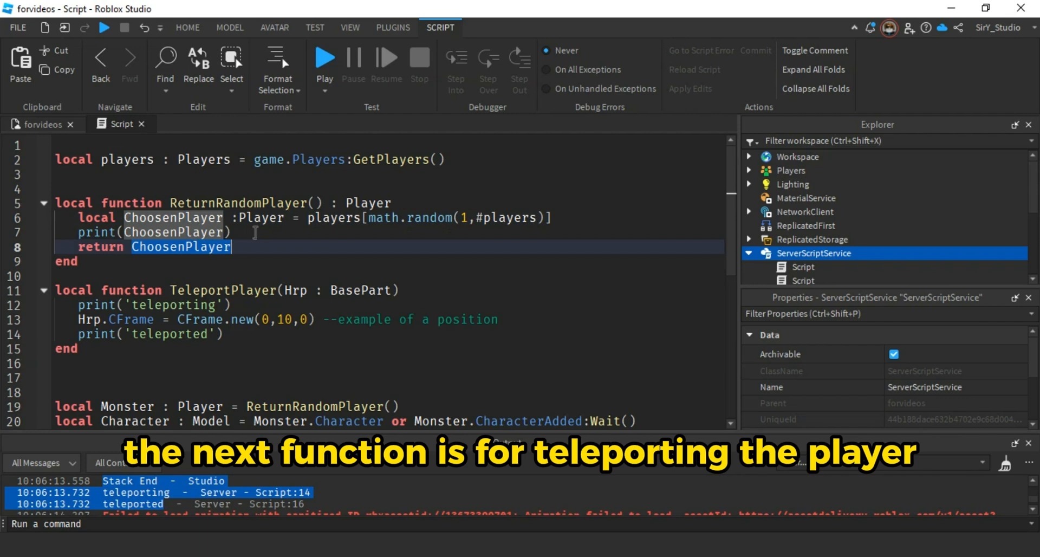
{"action": "scroll", "coordinate": [252, 232], "scroll_direction": "down", "scroll_amount": 1}
- Review the TeleportPlayer function, its Hrp parameter and the BasePart parameter type
{"action": "double_click", "coordinate": [232, 244]}
{"action": "double_click", "coordinate": [297, 244]}
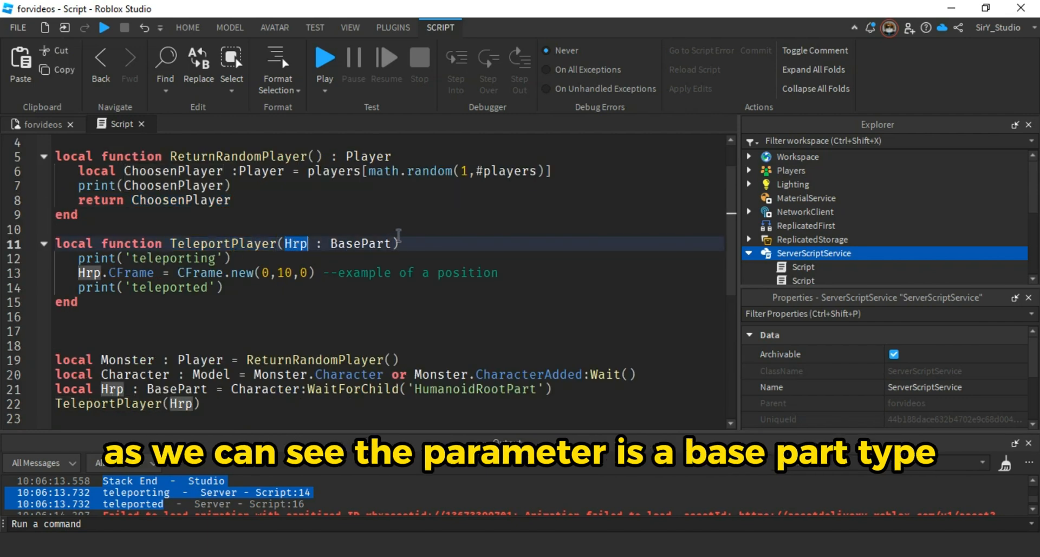
{"action": "double_click", "coordinate": [361, 244]}
{"action": "left_click", "coordinate": [373, 287]}
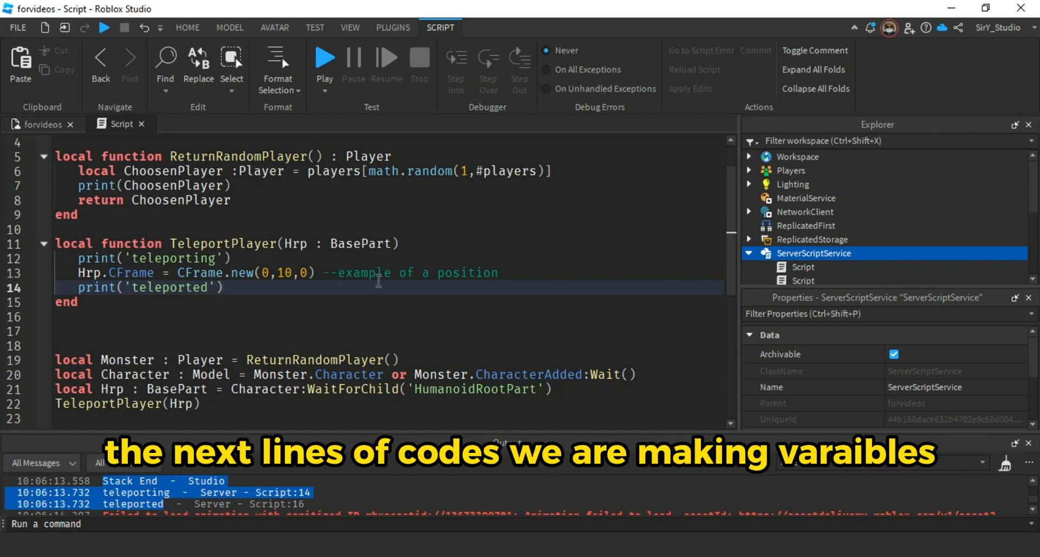
{"action": "scroll", "coordinate": [425, 225], "scroll_direction": "down", "scroll_amount": 1}
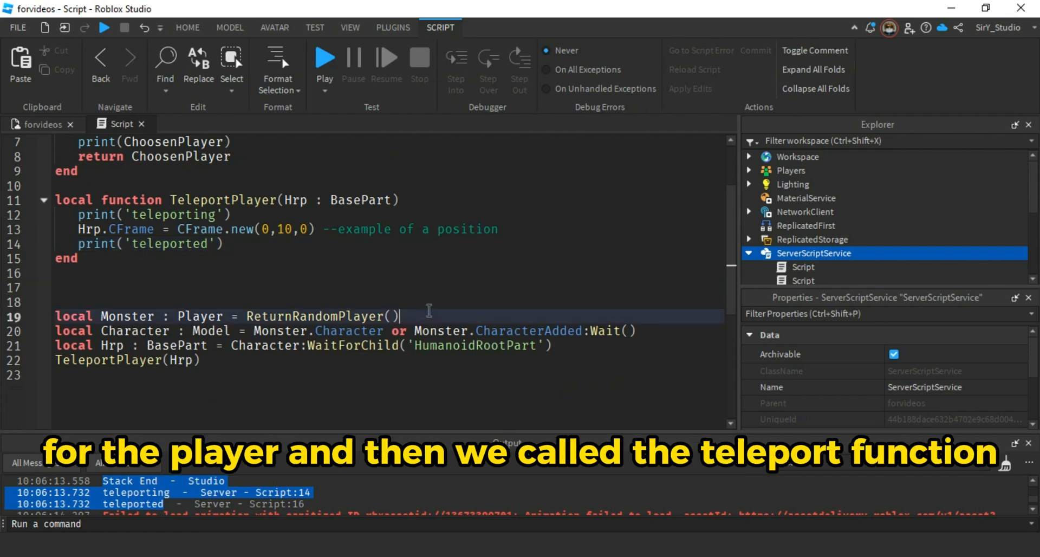
{"action": "left_click_drag", "start_coordinate": [399, 316], "coordinate": [44, 306]}
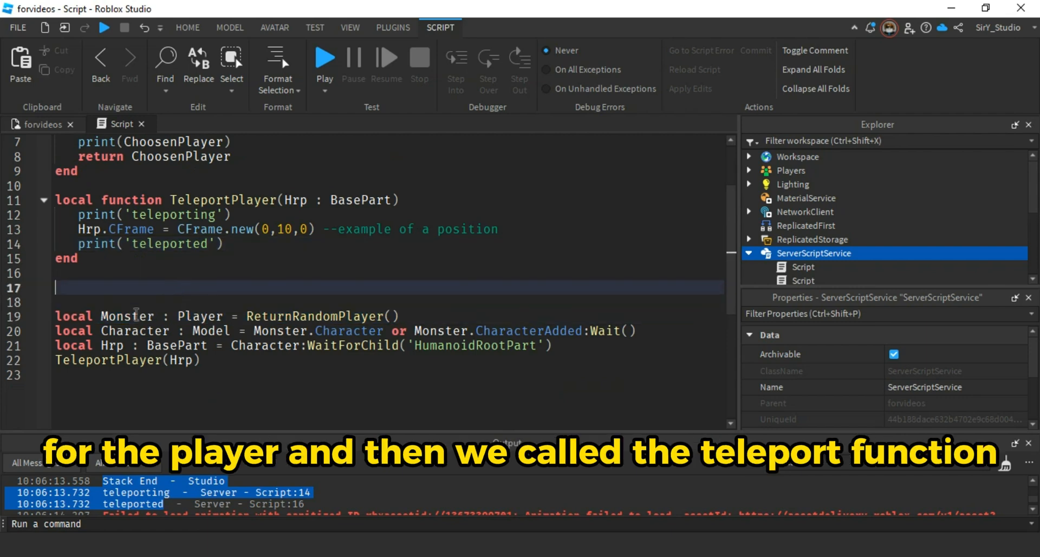
- Review the Monster : Player variable assigned from the ReturnRandomPlayer call on line 19
{"action": "double_click", "coordinate": [130, 316]}
{"action": "double_click", "coordinate": [201, 315]}
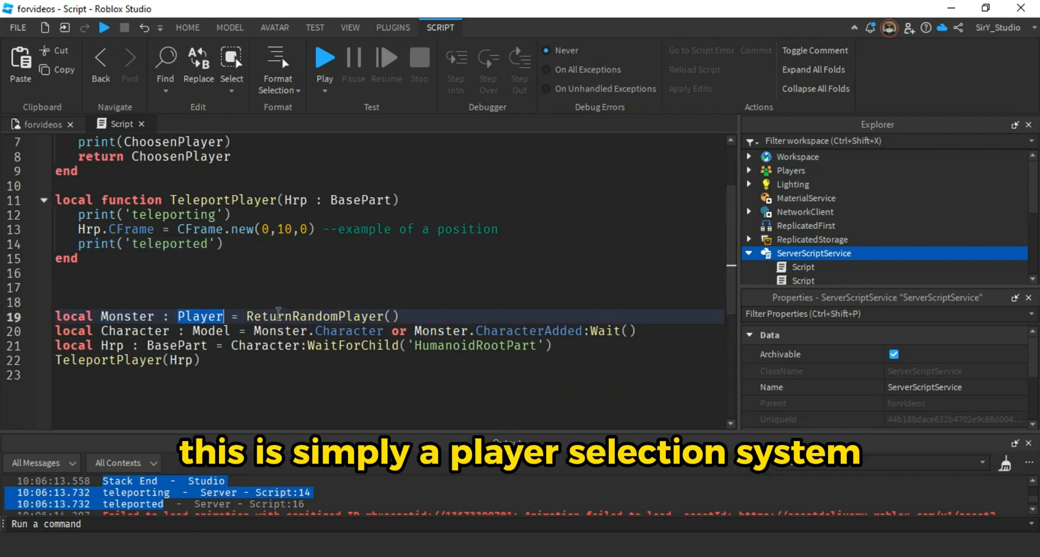
{"action": "double_click", "coordinate": [316, 316]}
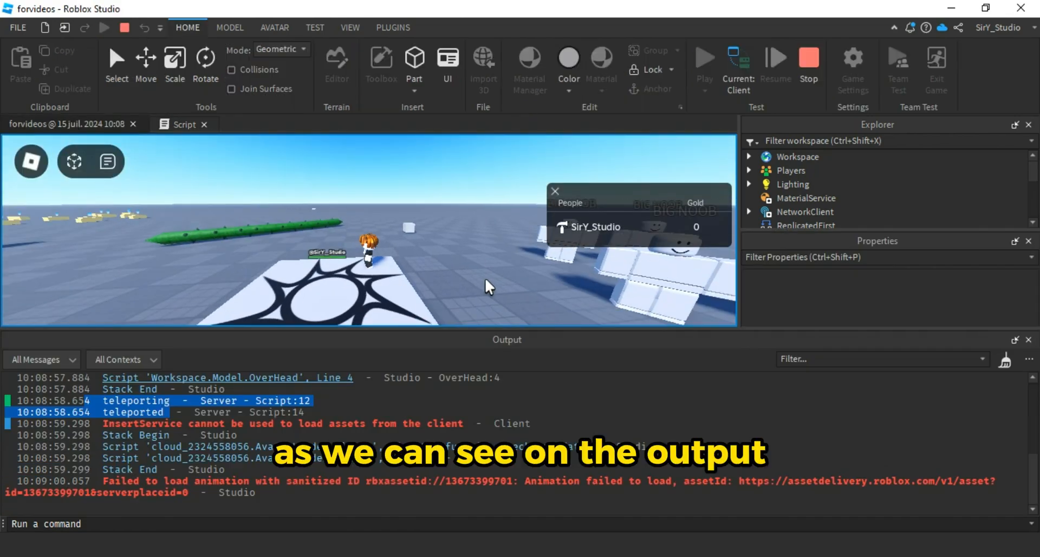
- Hide the Output panel and walk the teleported character around among the NPCs
{"action": "left_click", "coordinate": [1028, 339]}
{"action": "key", "text": "w"}
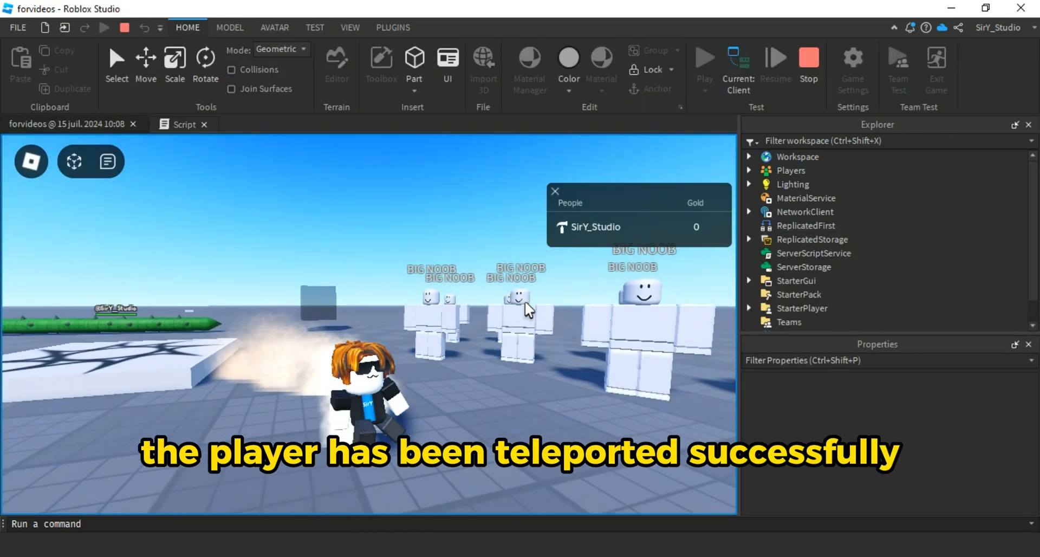
{"action": "key", "text": "w"}
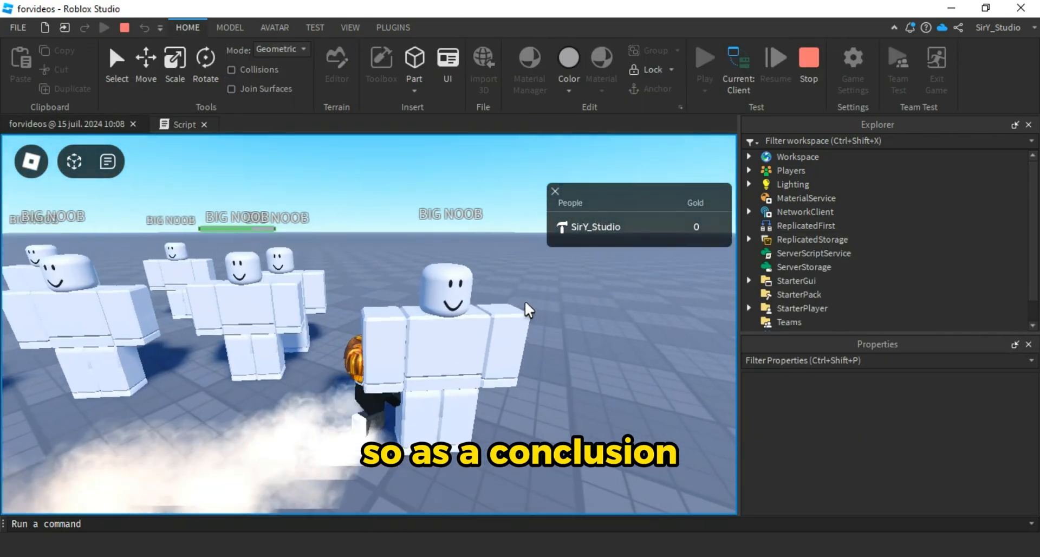
{"action": "key", "text": "w"}
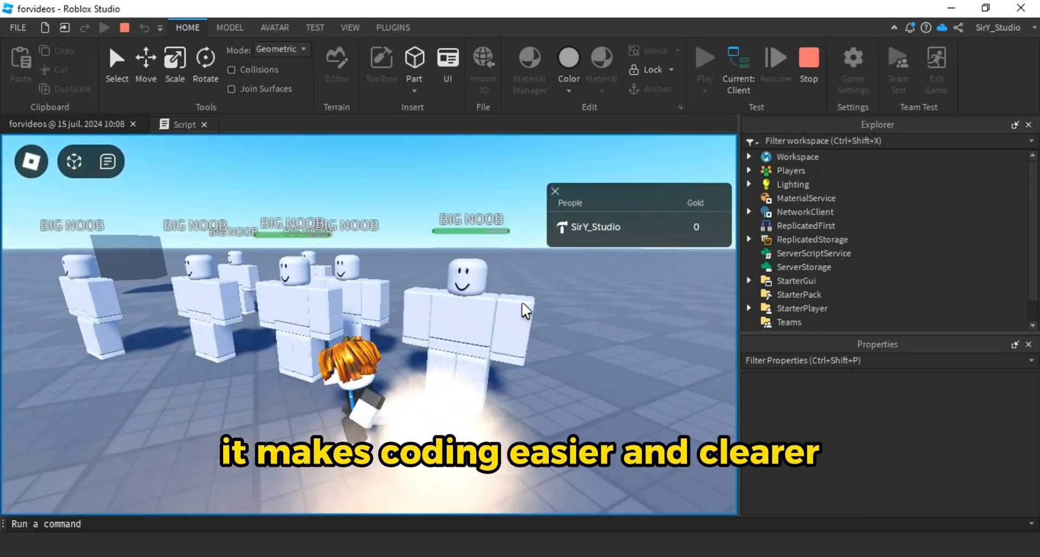
{"action": "key", "text": "w"}
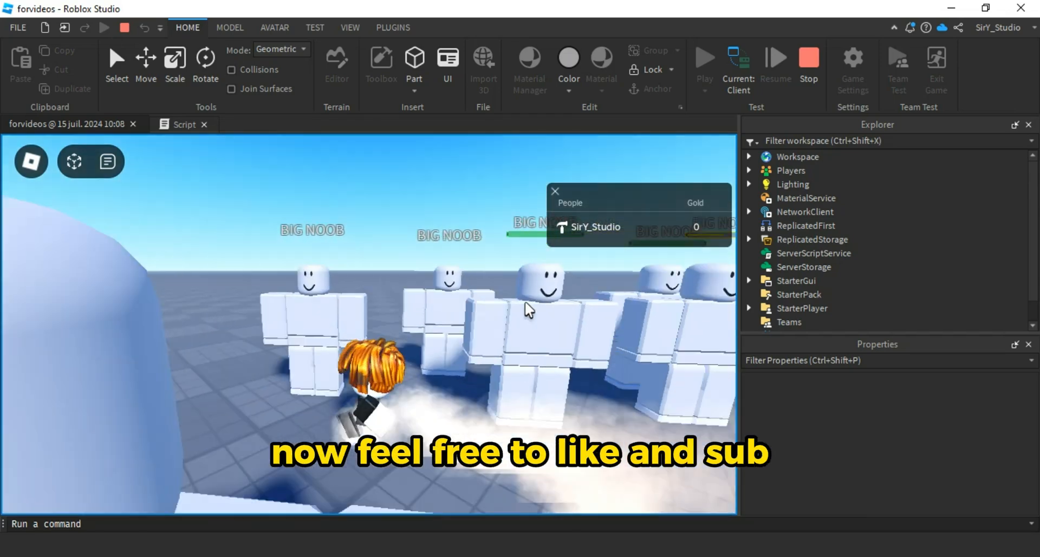
{"action": "key", "text": "w"}
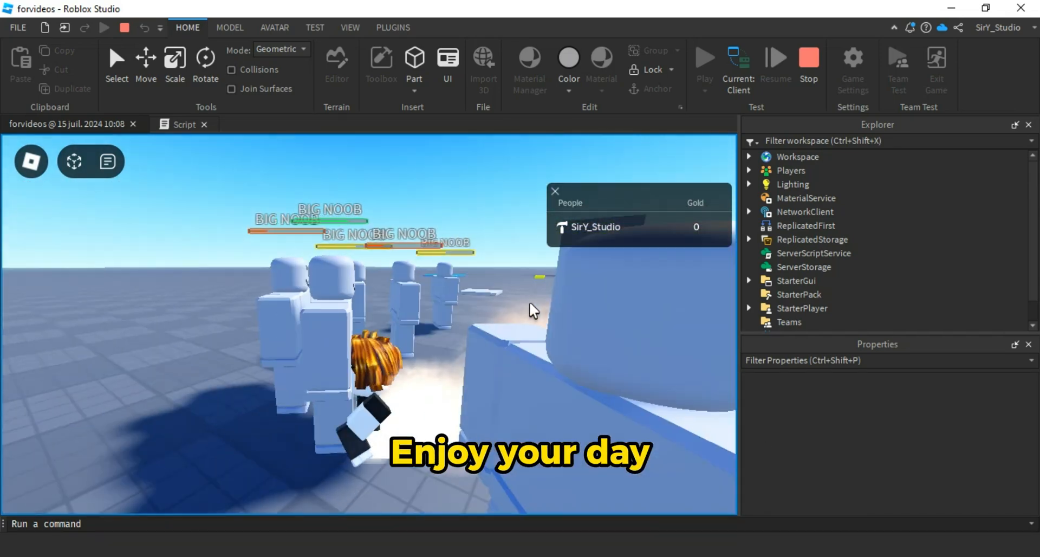